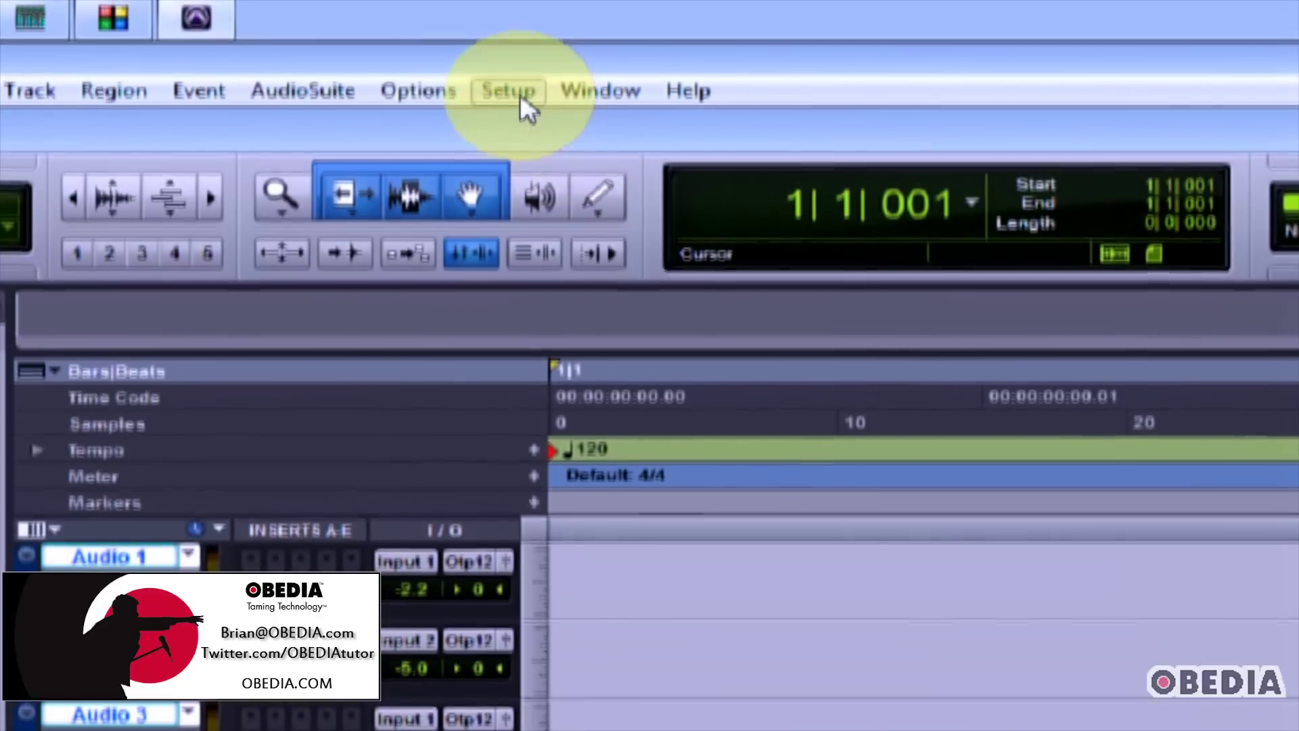
# Open the Setup menu in the Edit window of session 'pt 2'
pyautogui.click(353, 47)
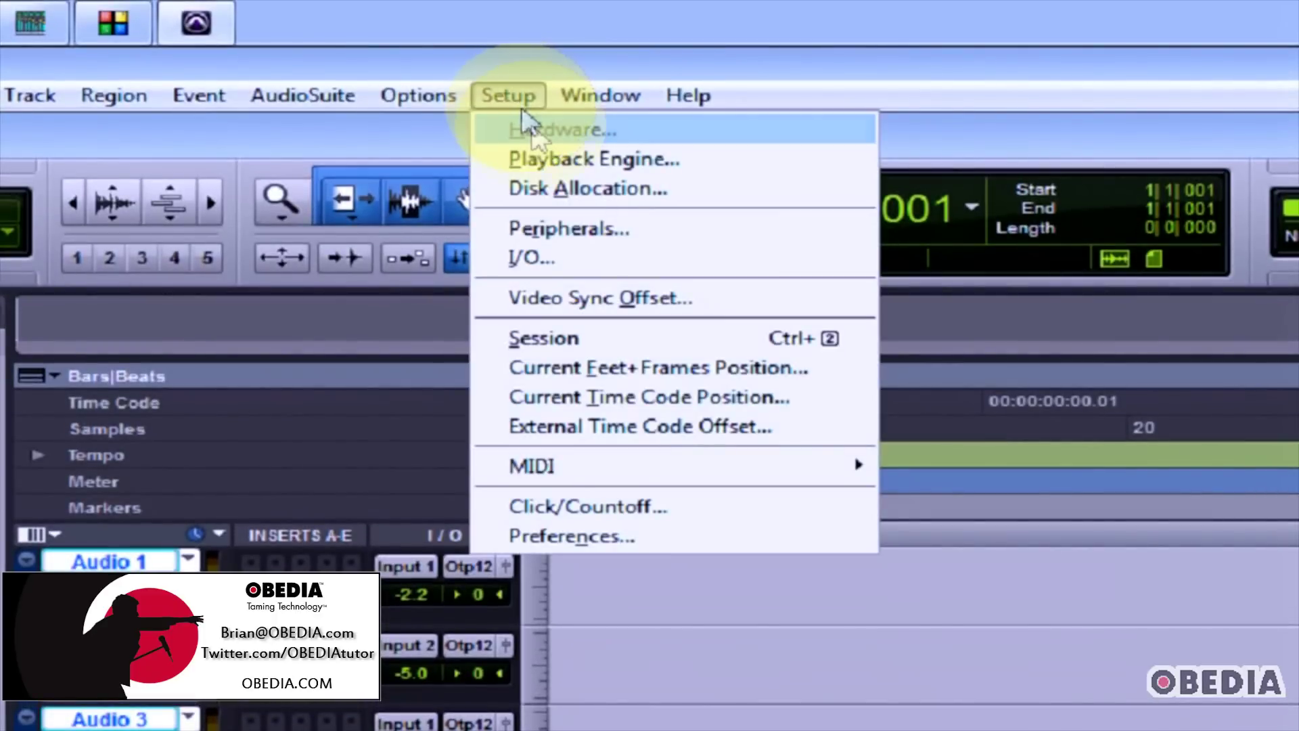
# Open Playback Engine and choose ASIO Hammerfall DSP as the current engine
pyautogui.click(542, 162)
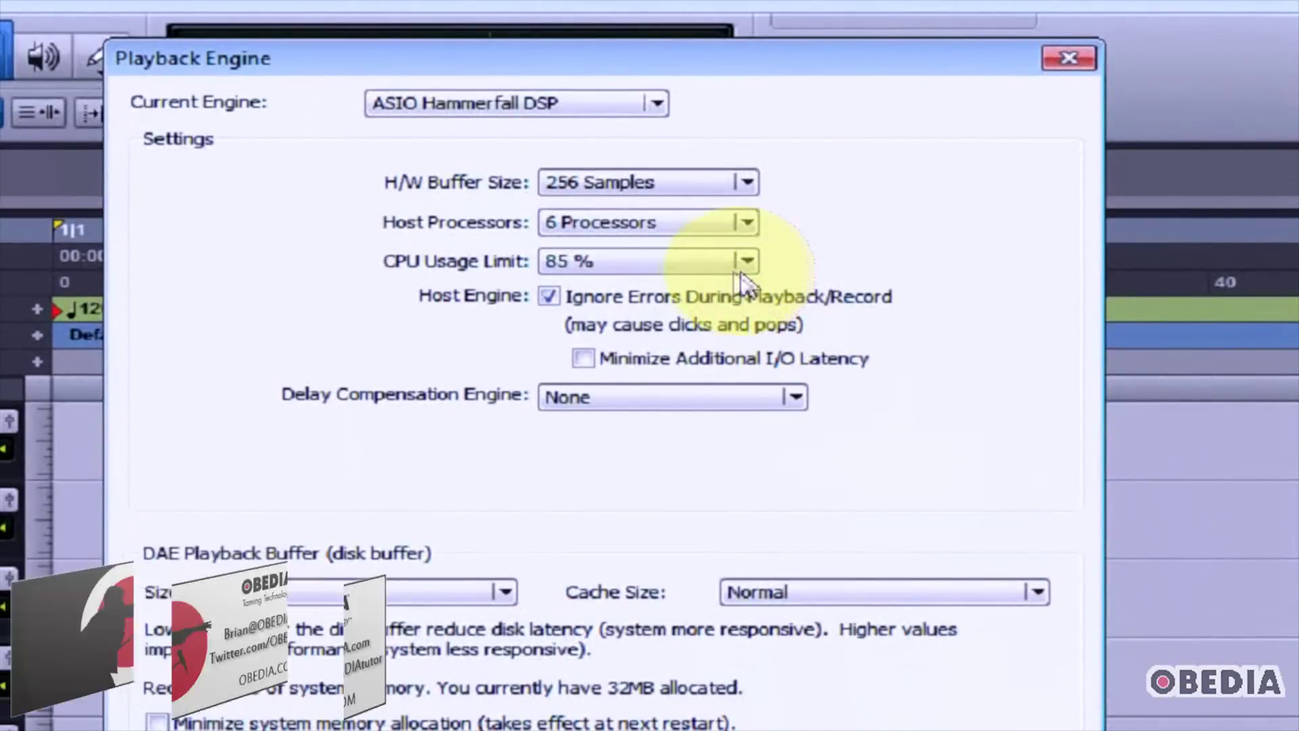
pyautogui.click(657, 103)
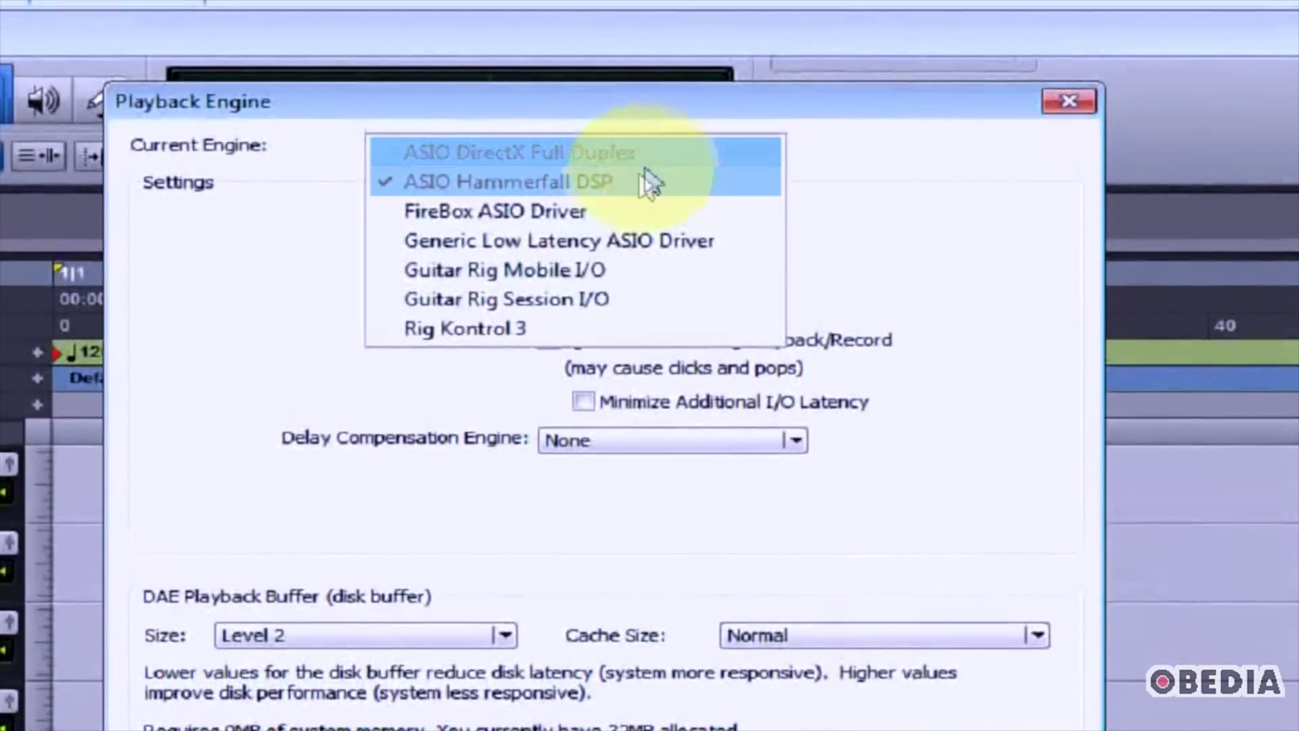
pyautogui.click(646, 183)
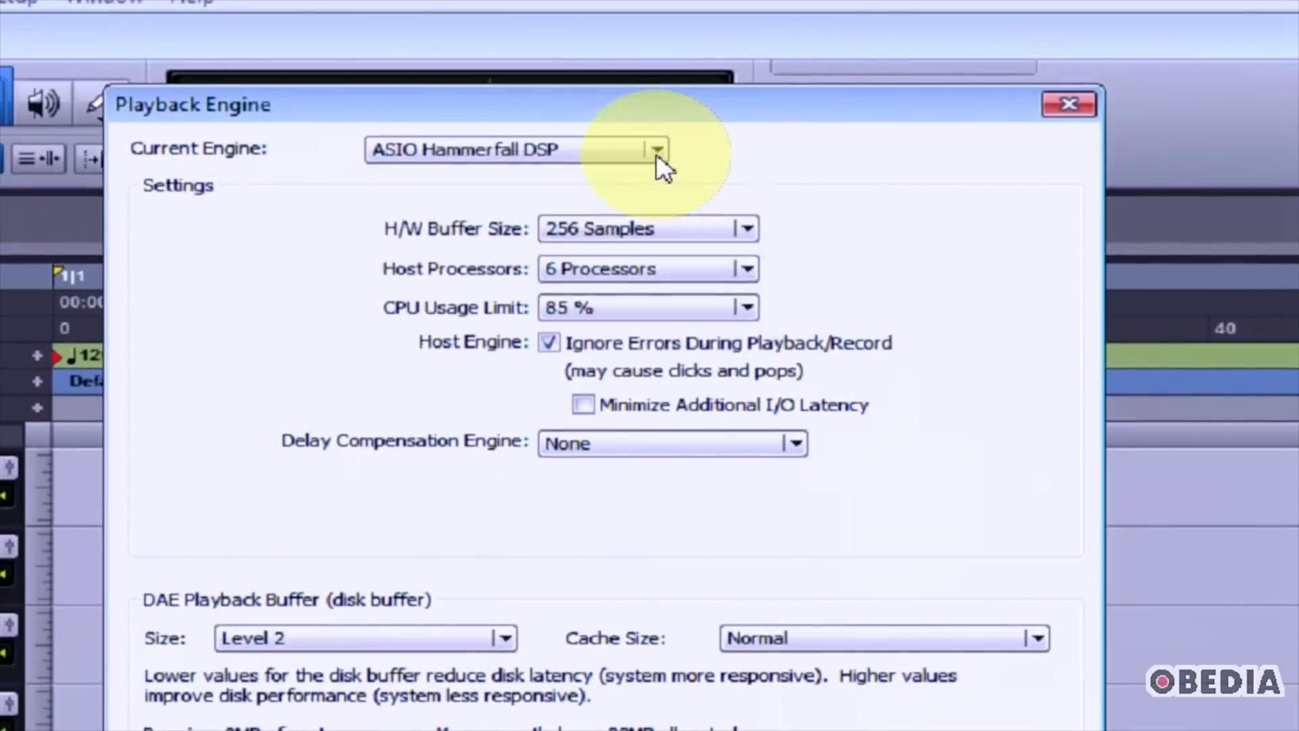
pyautogui.click(647, 145)
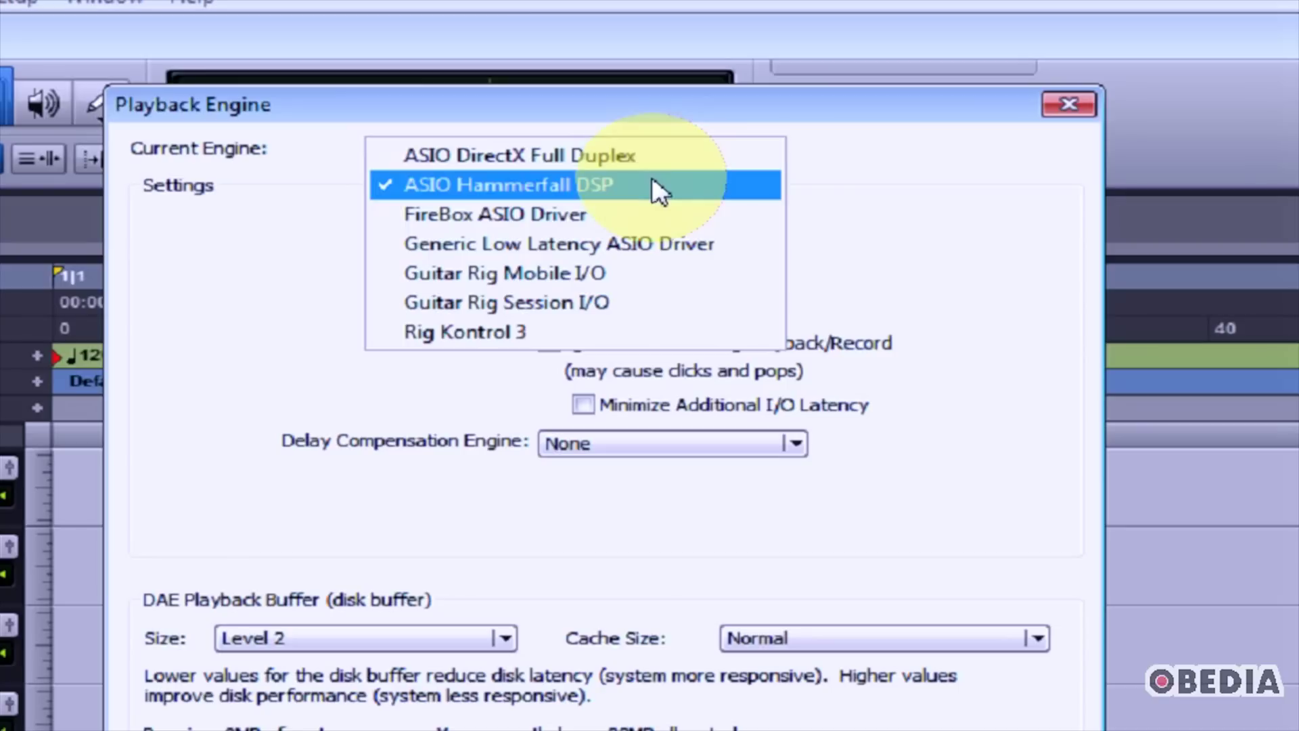
pyautogui.click(846, 187)
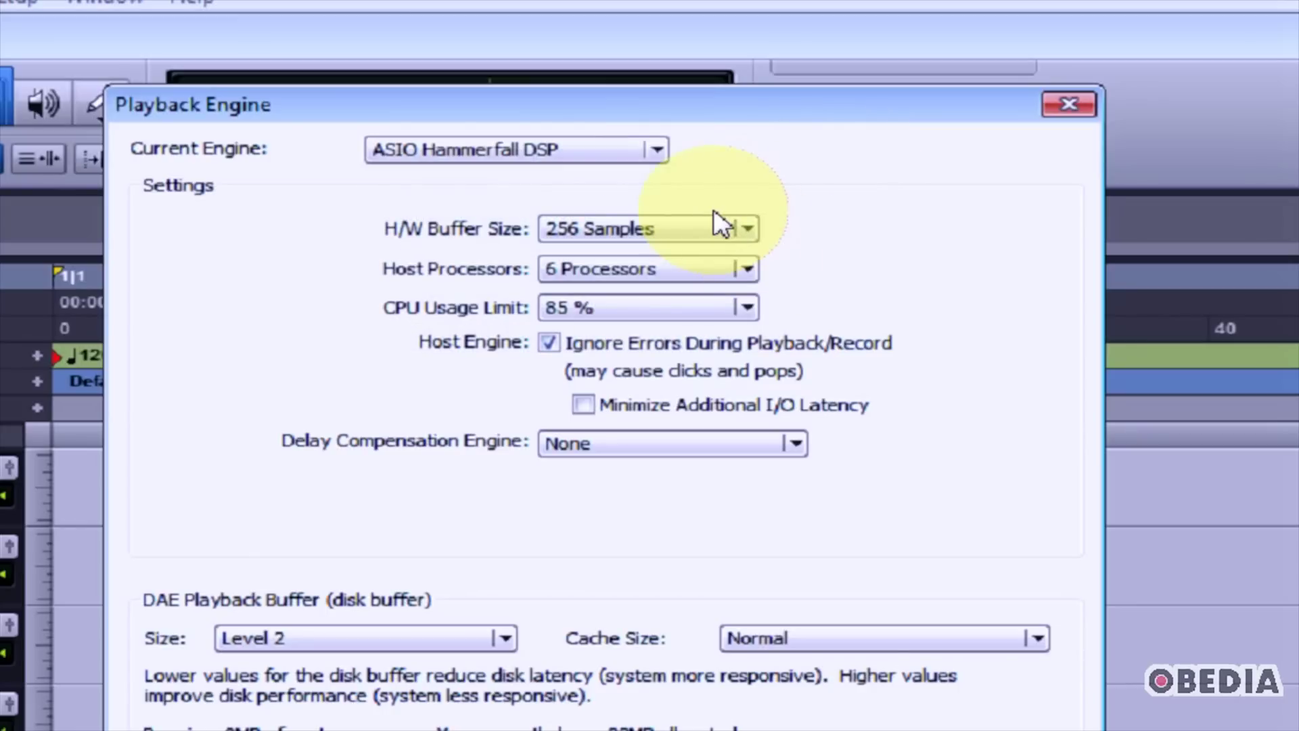
pyautogui.click(748, 230)
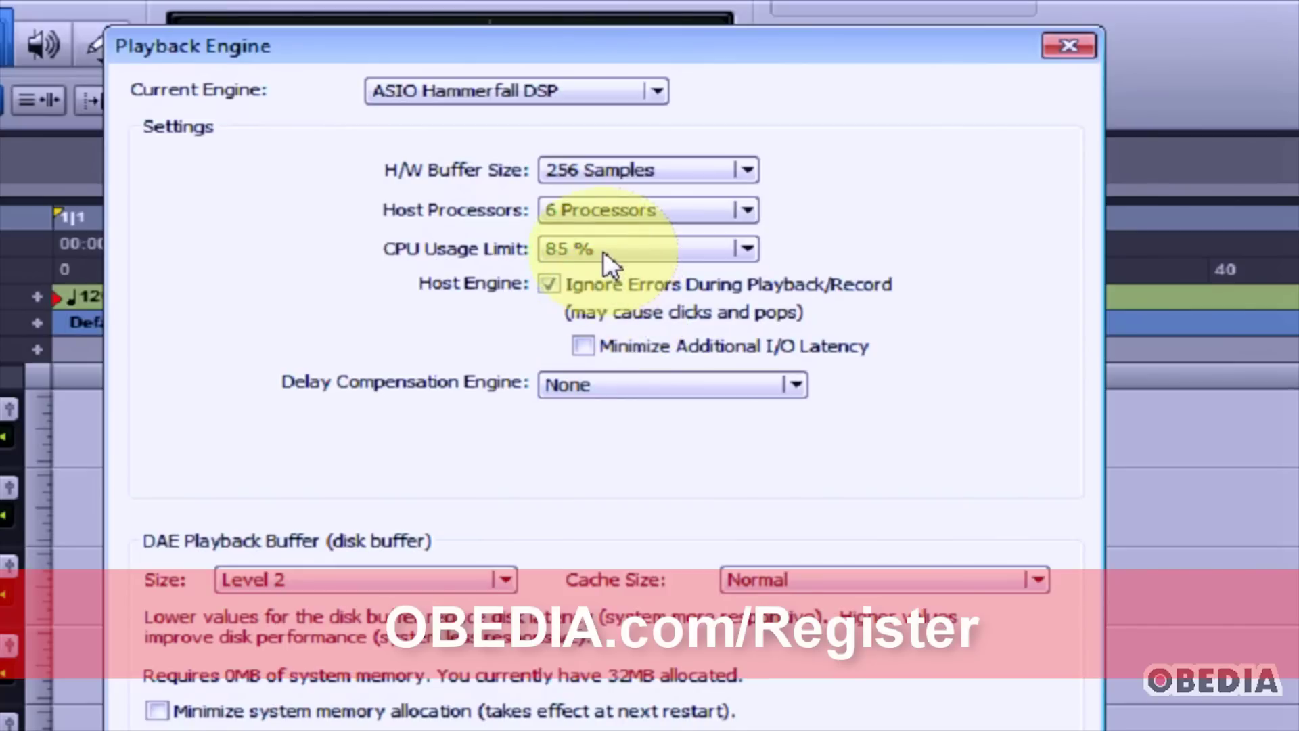
pyautogui.click(707, 220)
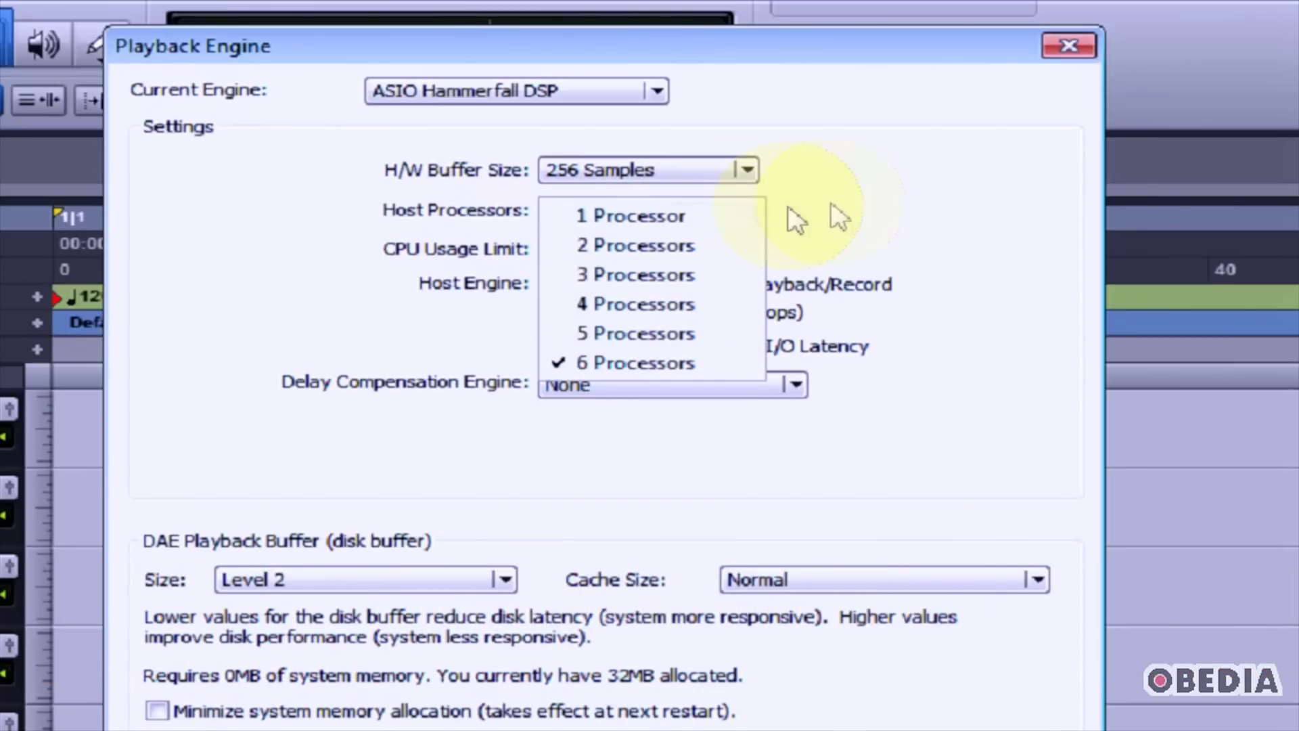
pyautogui.click(860, 208)
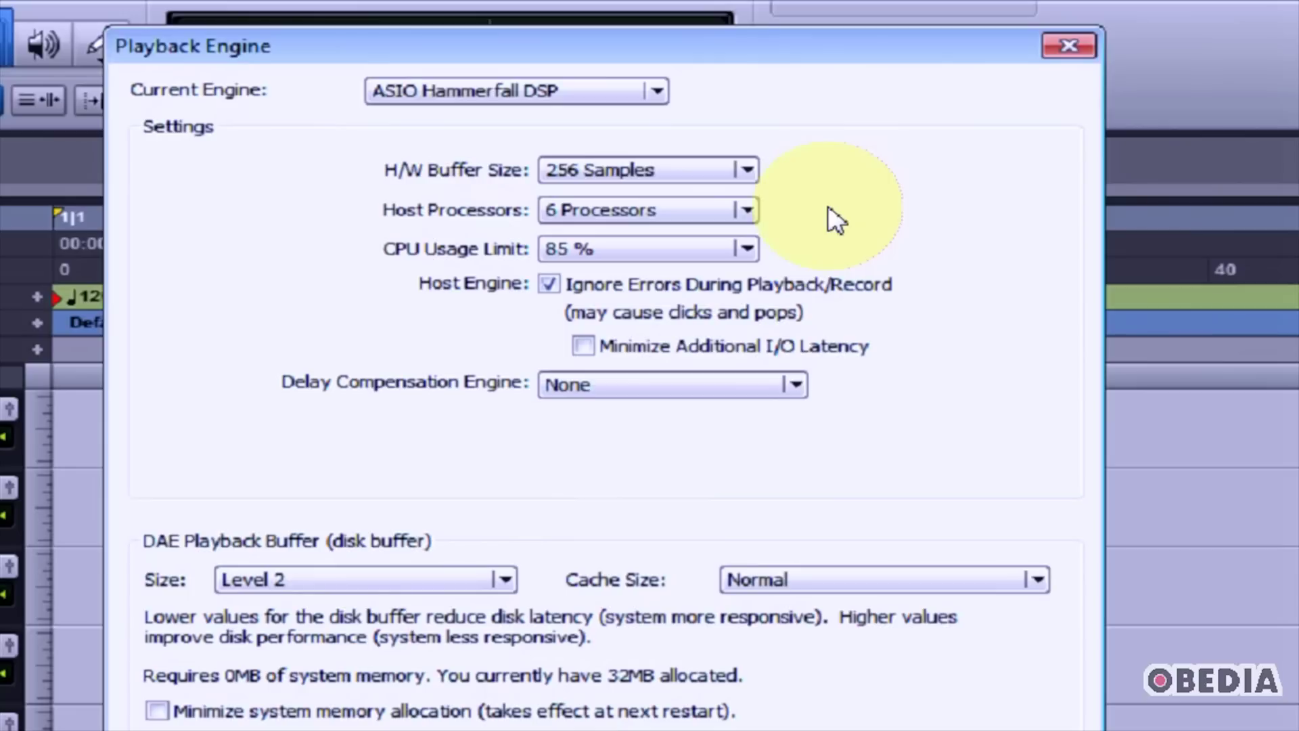
pyautogui.click(738, 250)
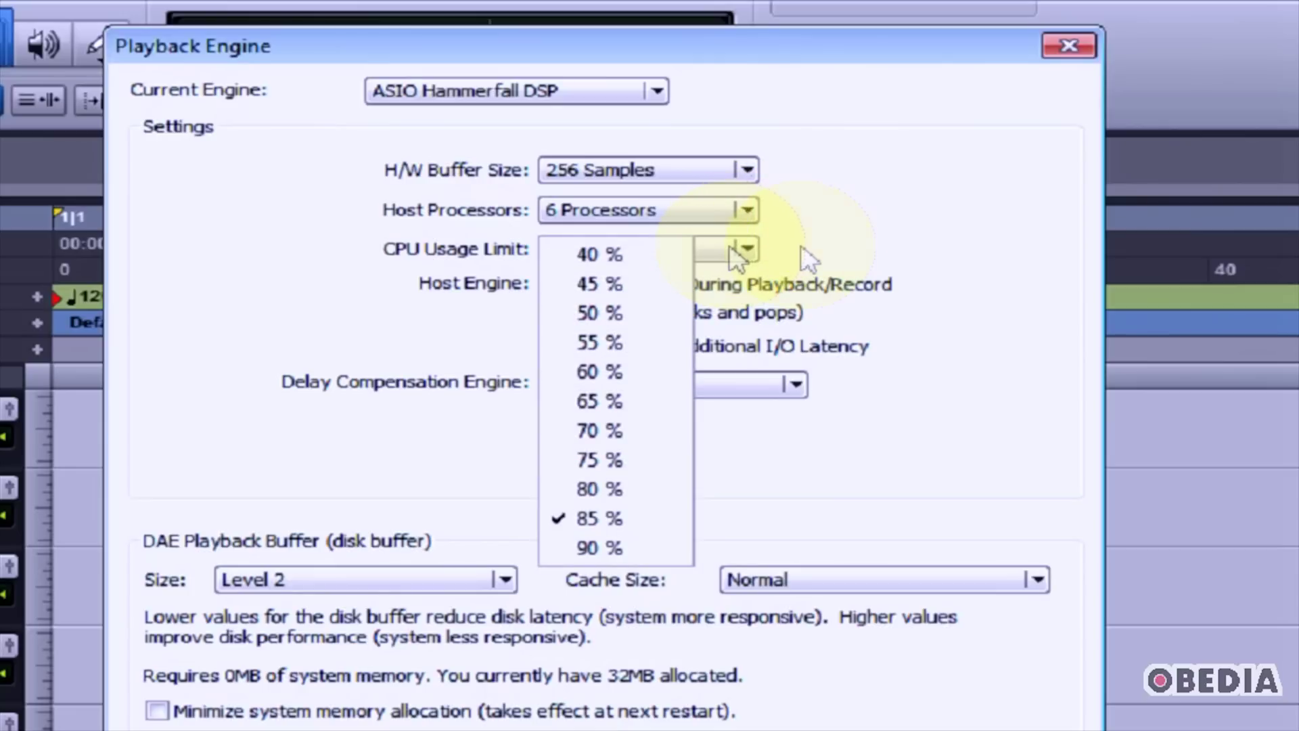
pyautogui.click(858, 248)
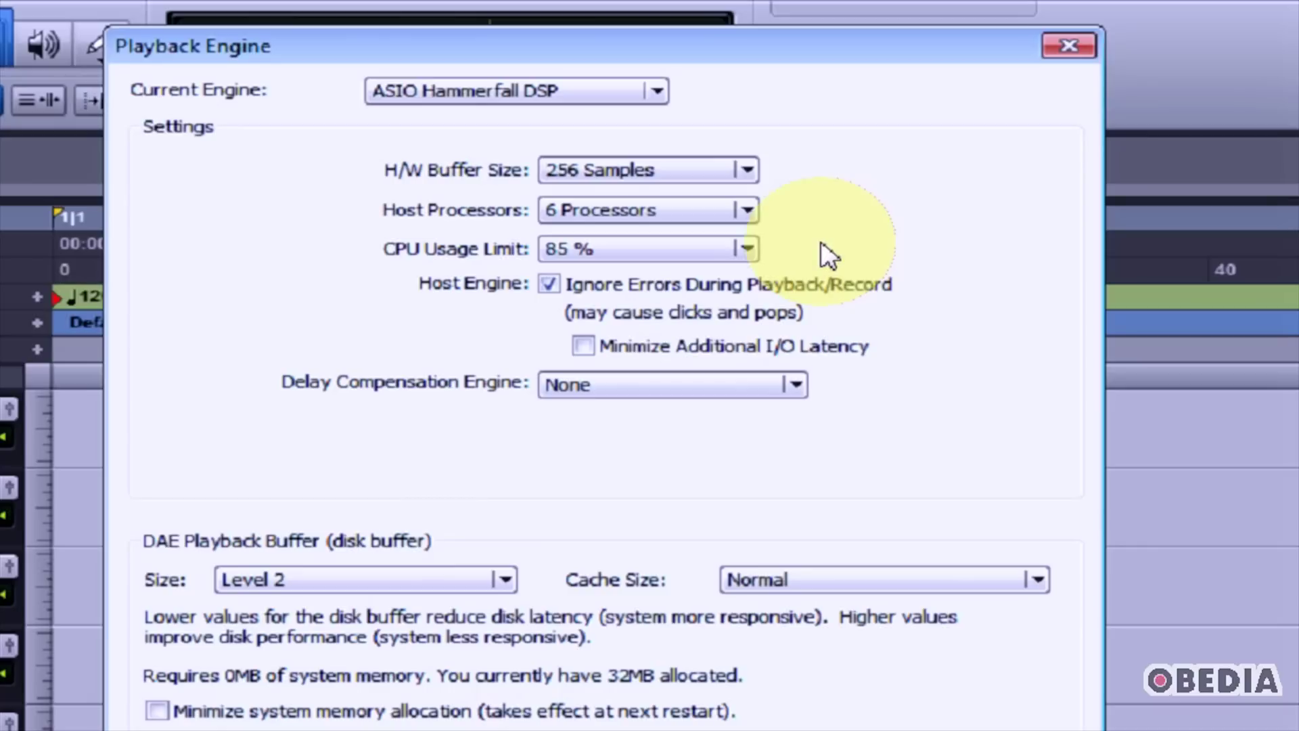
# Leave the delay compensation engine set to None
pyautogui.click(747, 384)
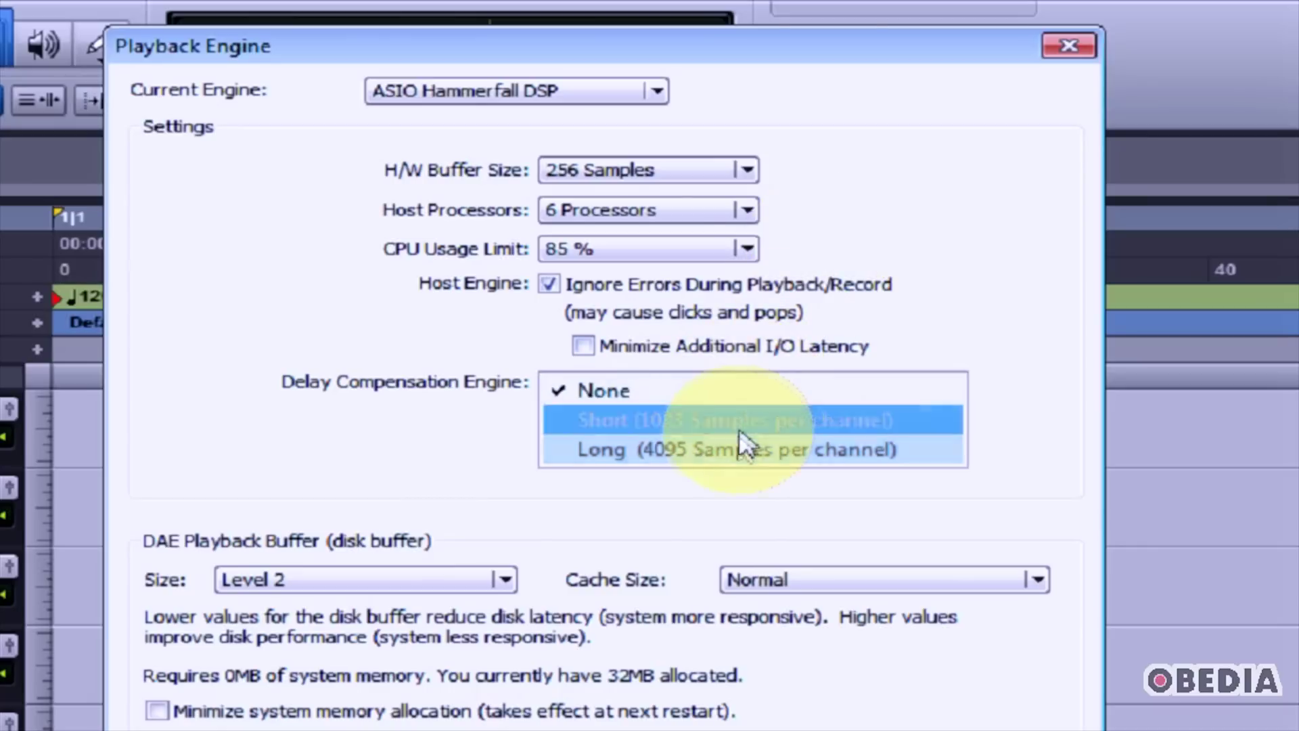
pyautogui.click(447, 448)
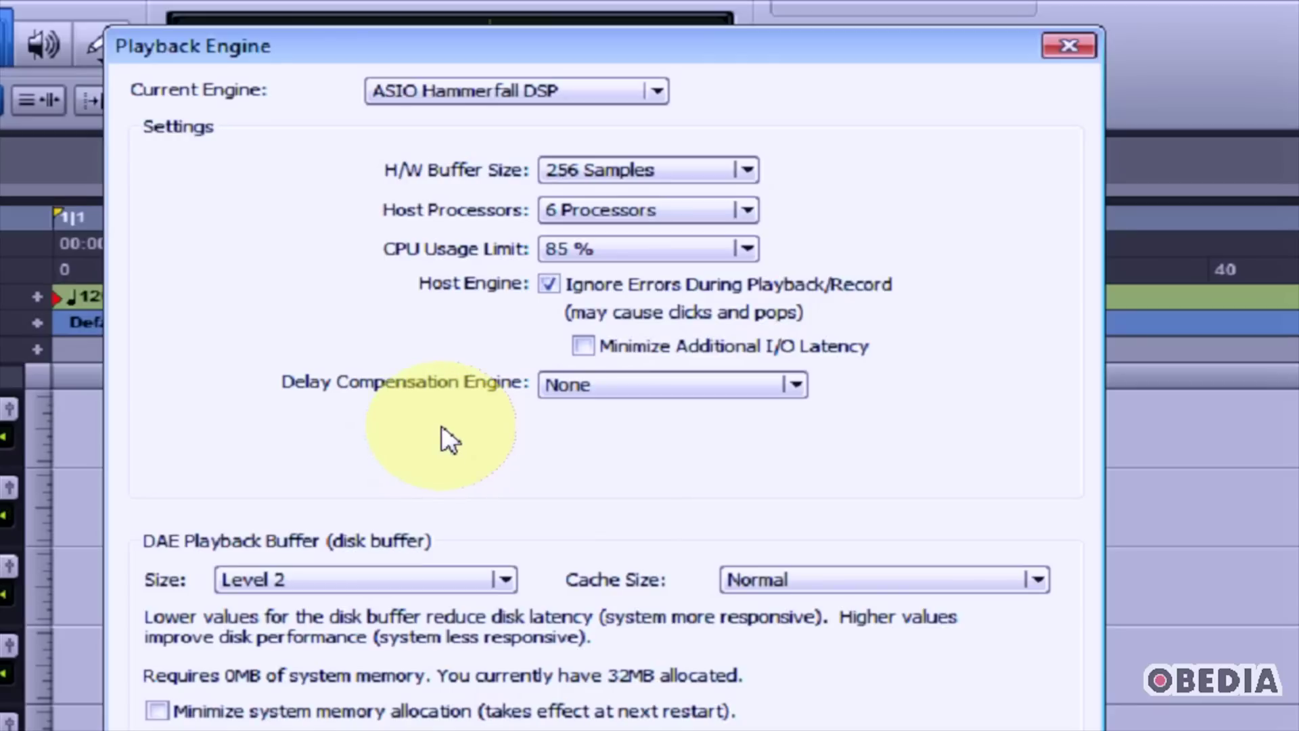
pyautogui.click(597, 399)
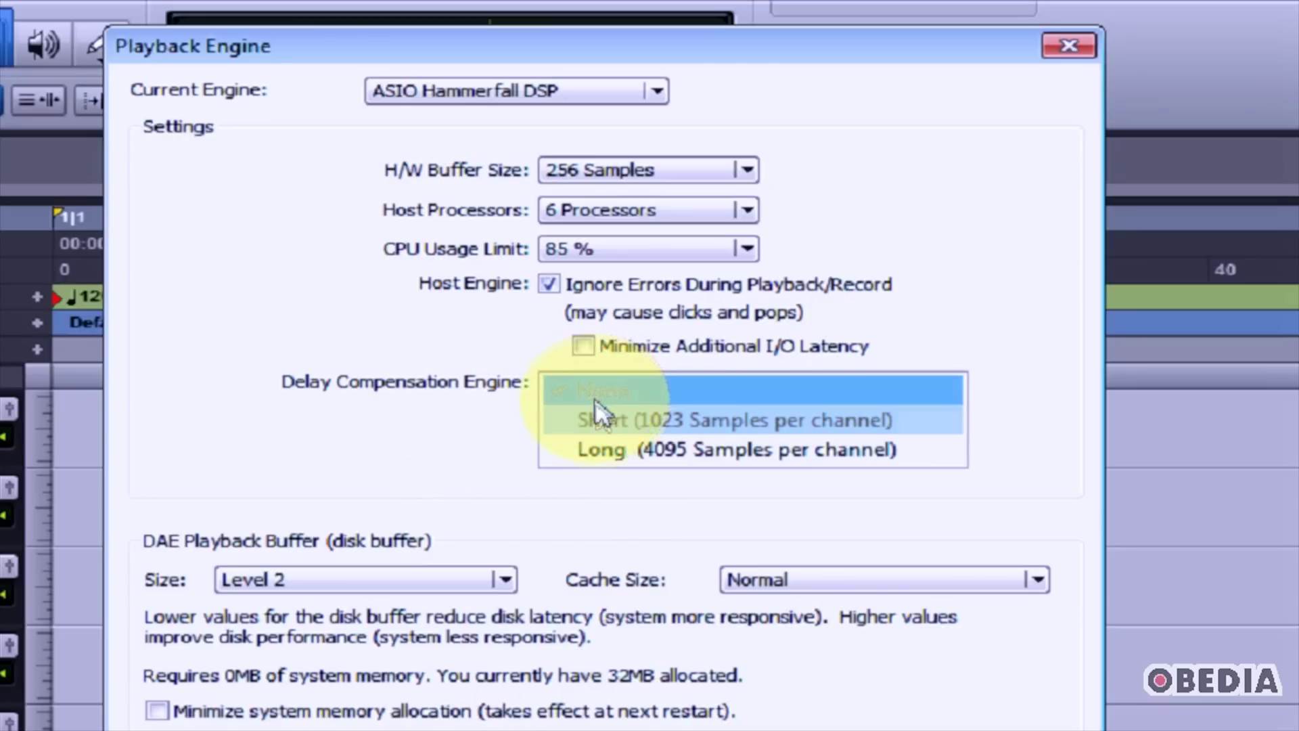
pyautogui.click(442, 455)
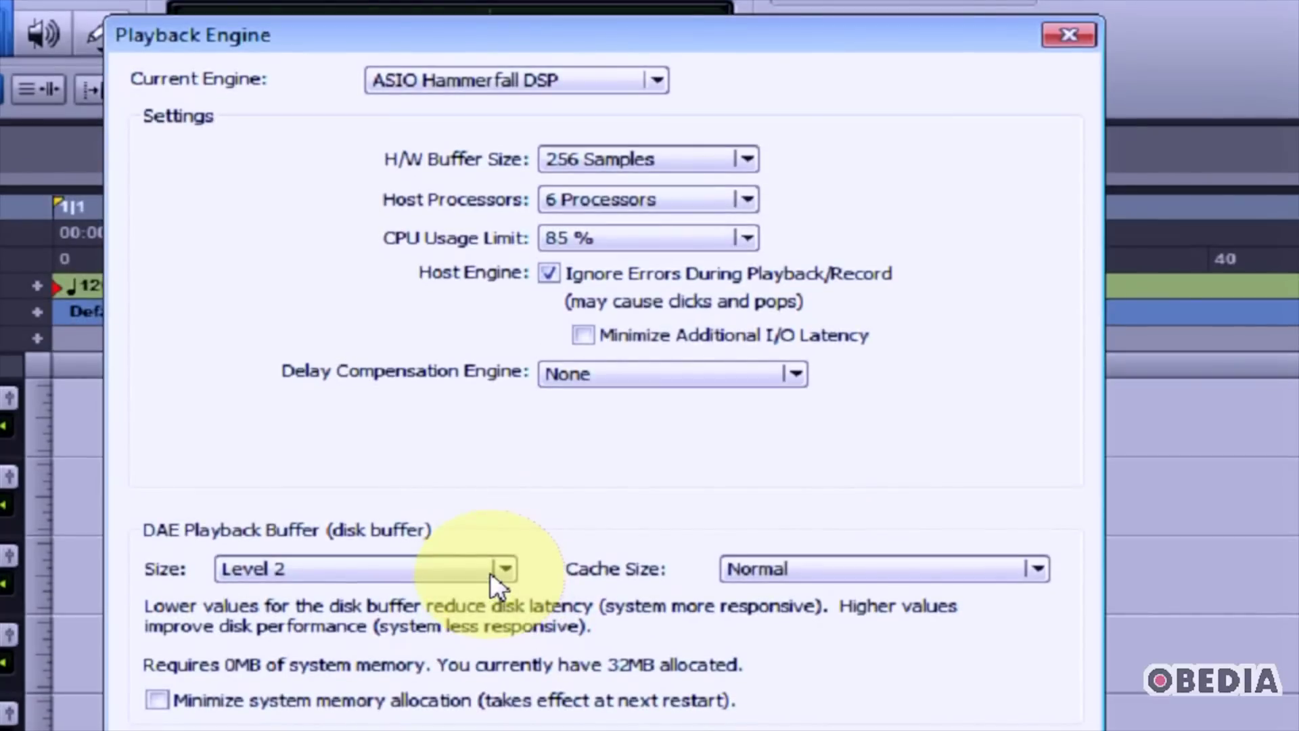
# Keep cache size Normal and disk buffer Level 2, then apply the playback engine settings
pyautogui.click(735, 569)
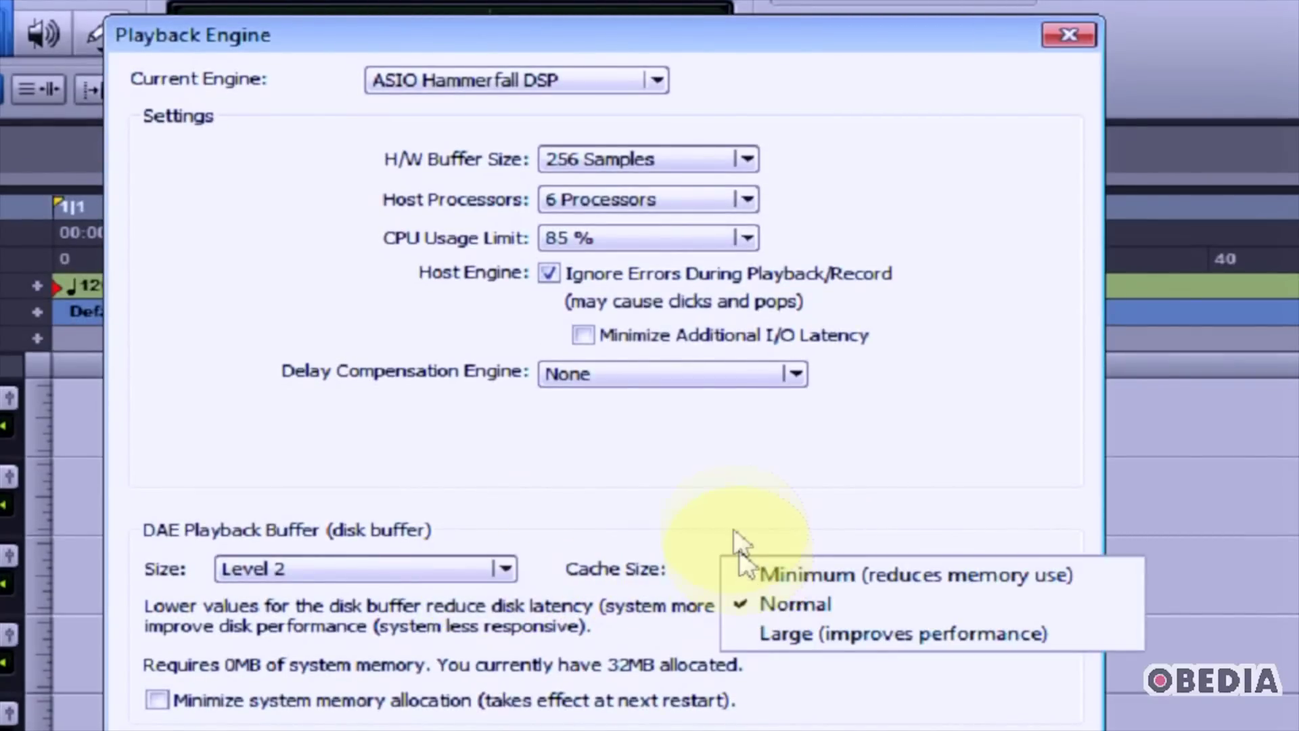
pyautogui.click(731, 539)
pyautogui.click(504, 569)
pyautogui.click(551, 455)
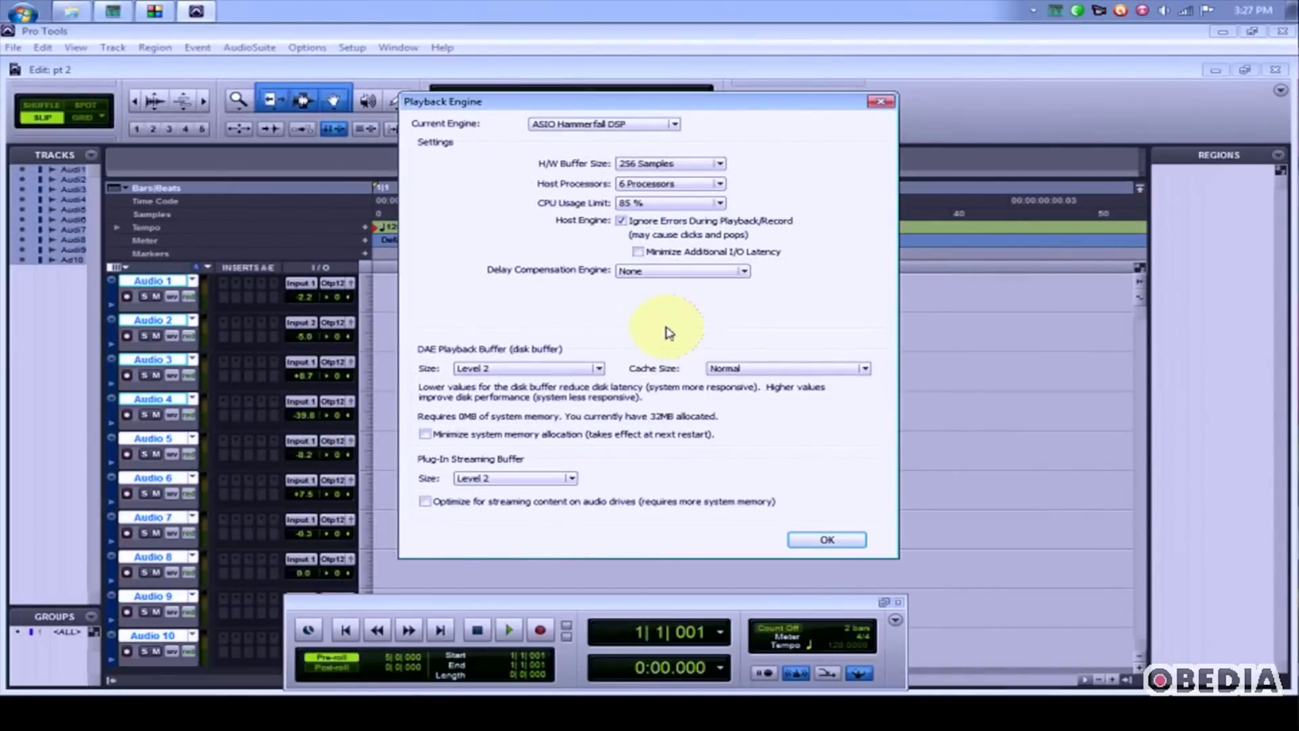
pyautogui.click(827, 540)
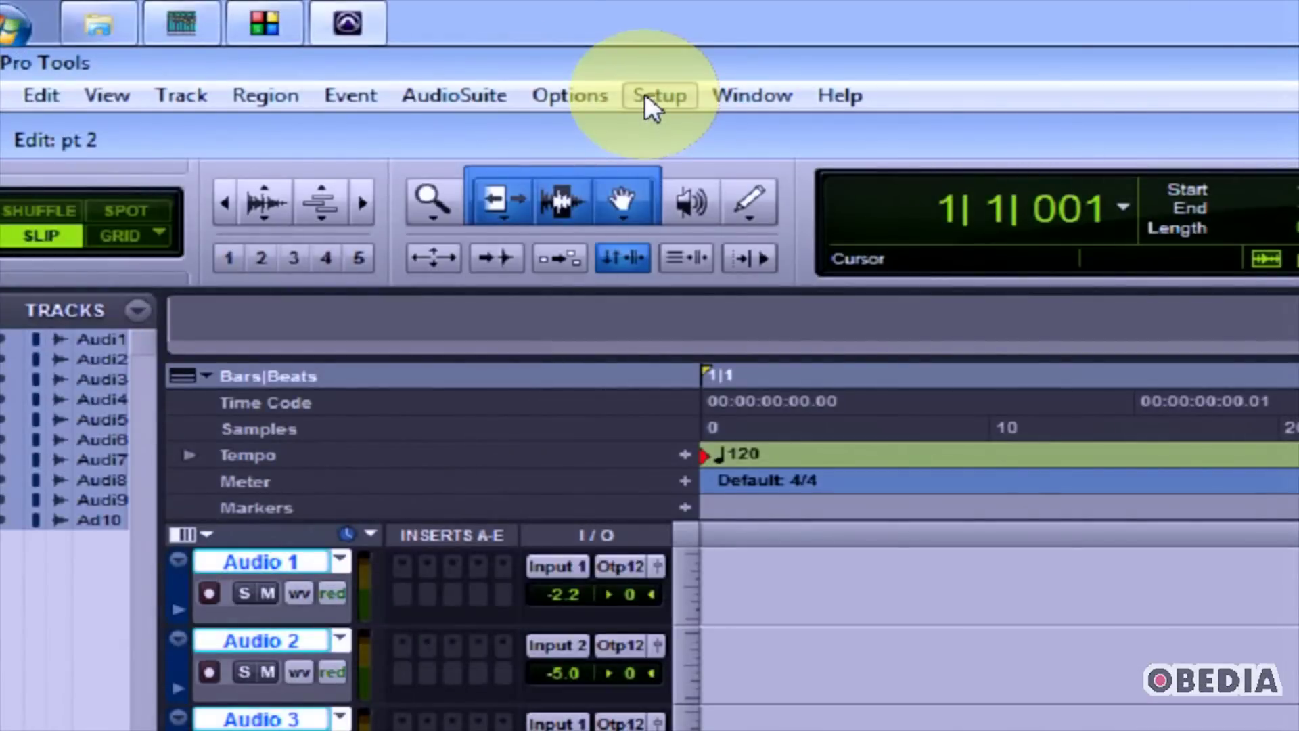
# Open I/O Setup and review the Output, Bus, Insert, Mic Preamps and H/W Insert Delay pages. End back on Input
pyautogui.click(352, 48)
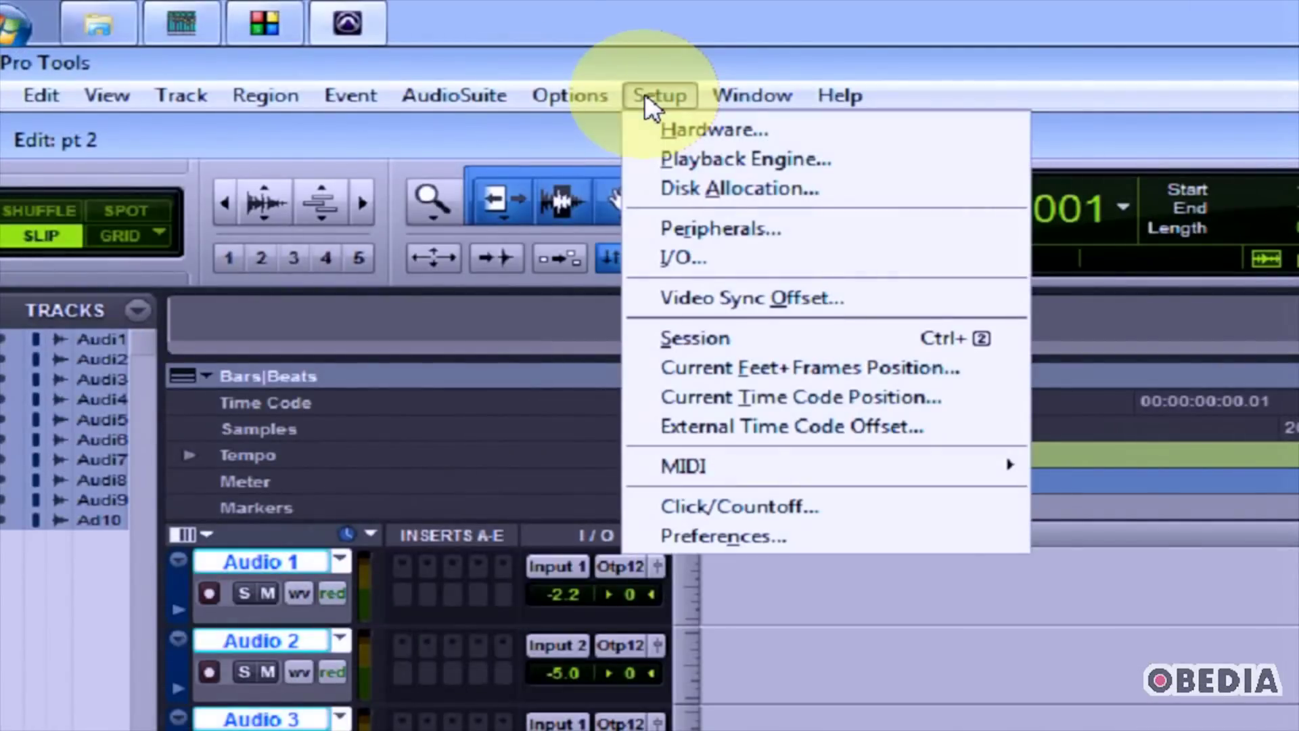
pyautogui.click(745, 256)
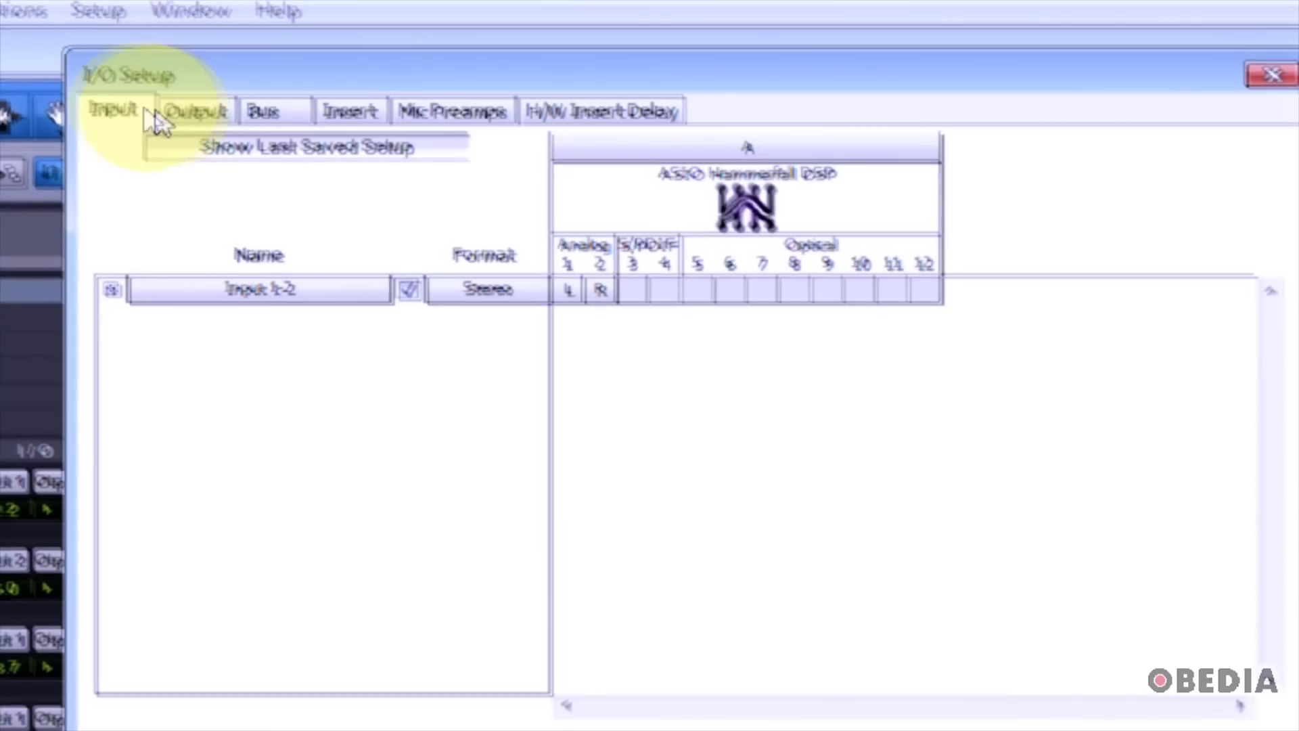
pyautogui.click(165, 71)
pyautogui.click(260, 127)
pyautogui.click(347, 127)
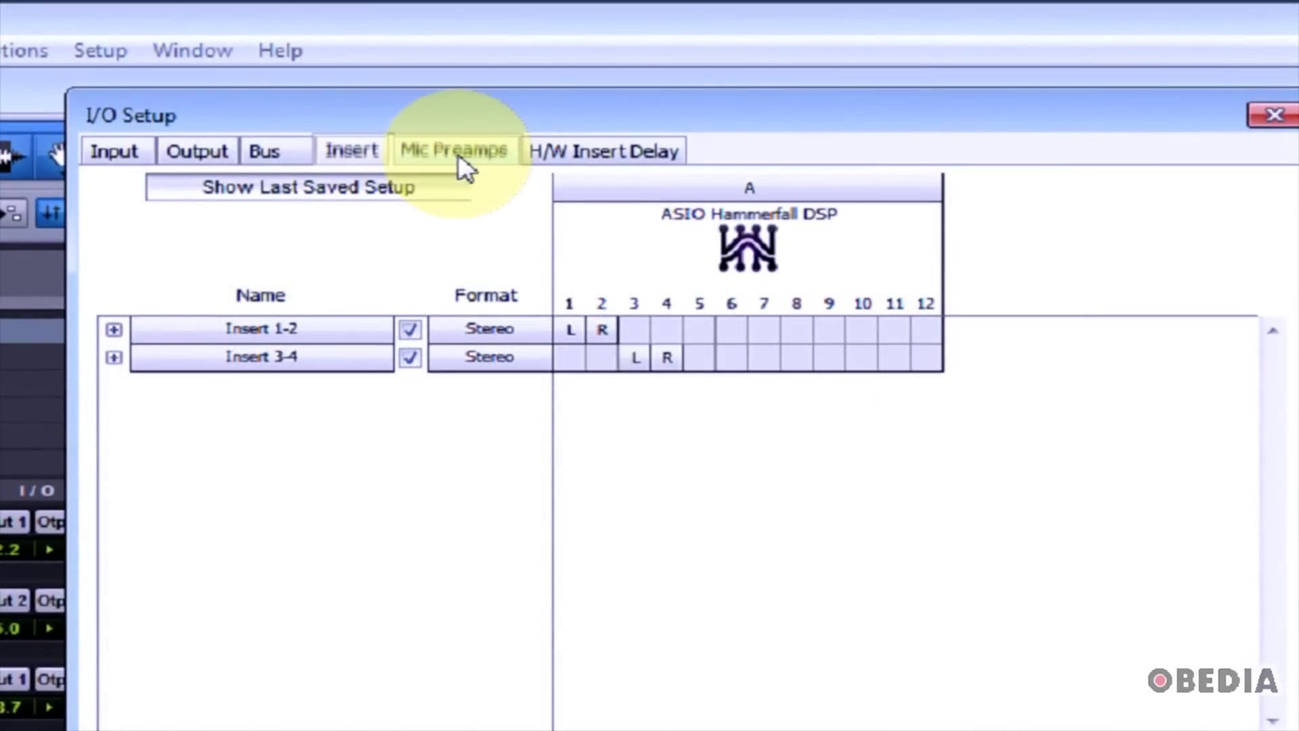
pyautogui.click(454, 130)
pyautogui.click(579, 162)
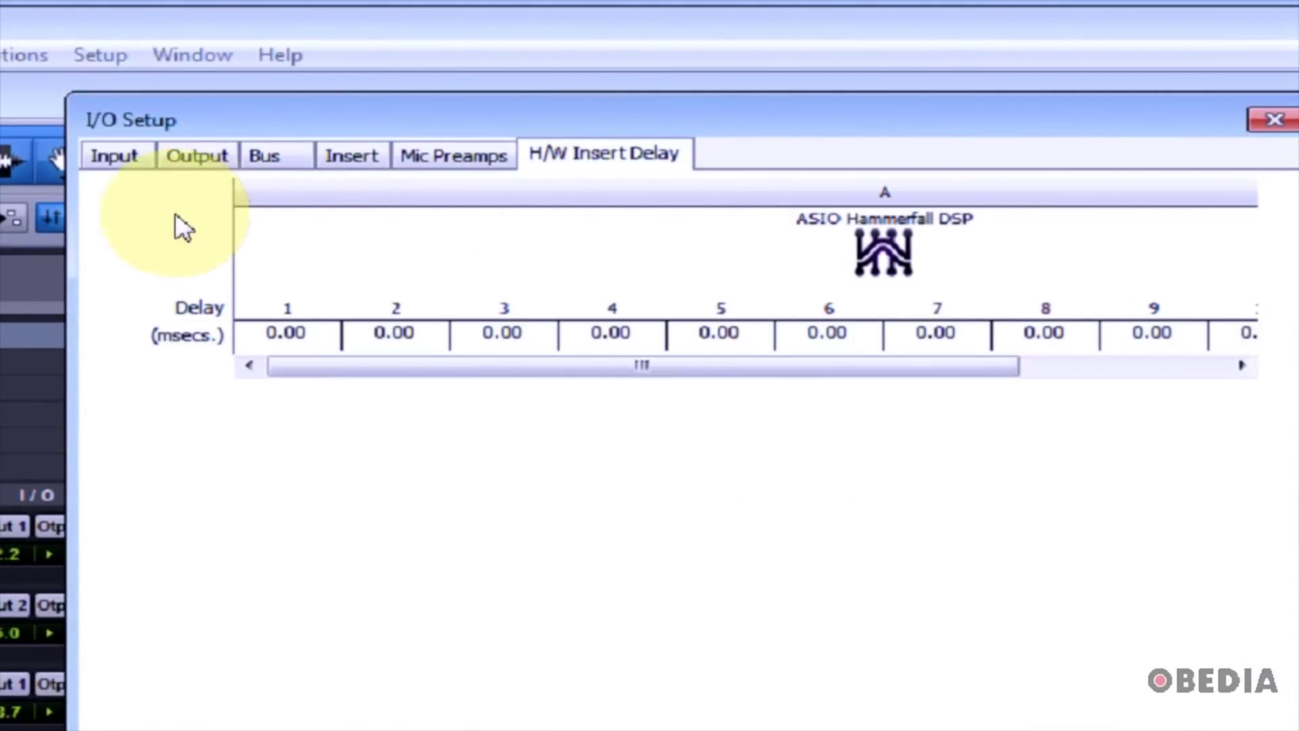
pyautogui.click(120, 162)
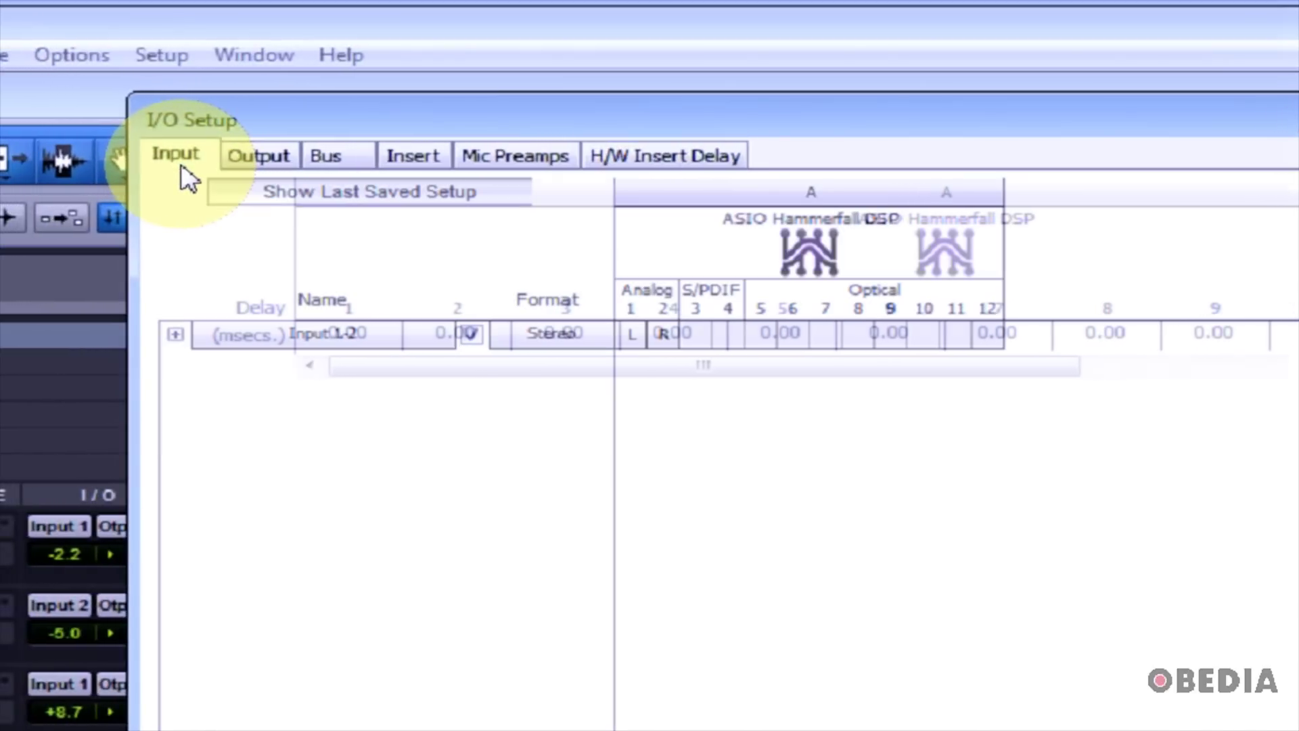
pyautogui.click(255, 163)
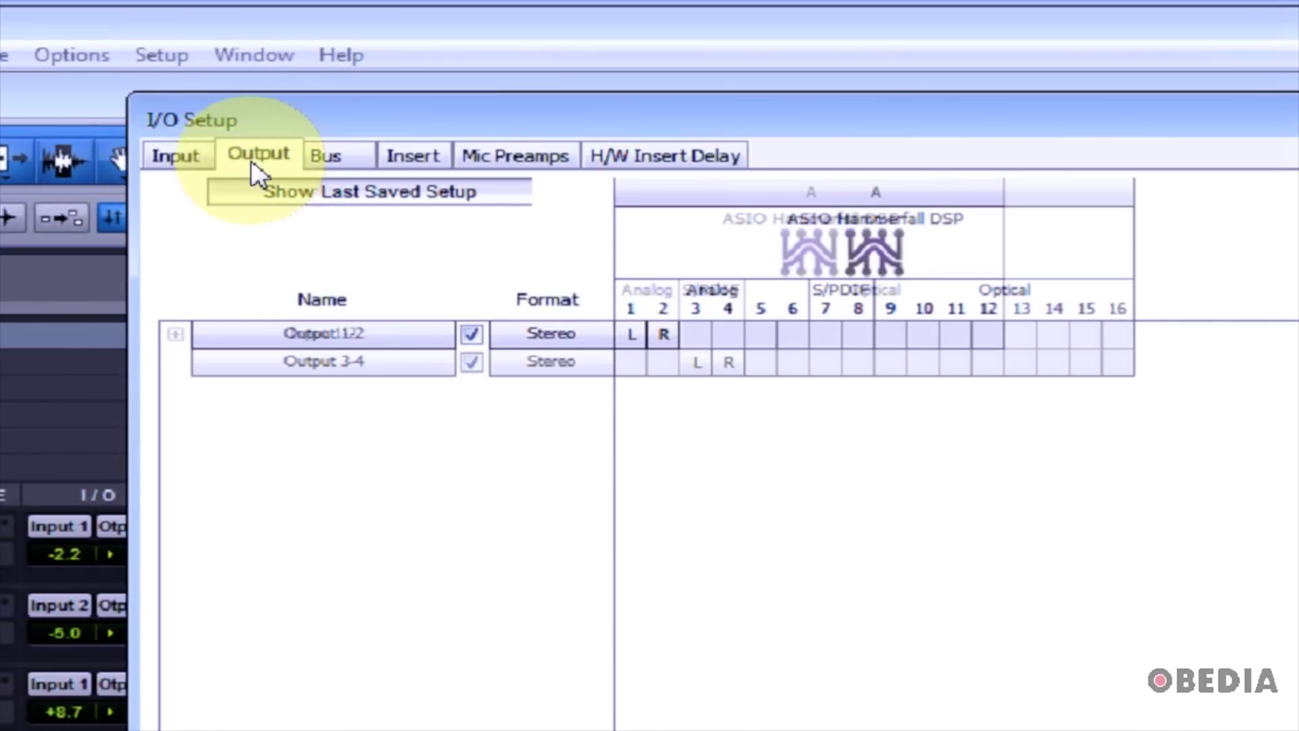
pyautogui.click(211, 166)
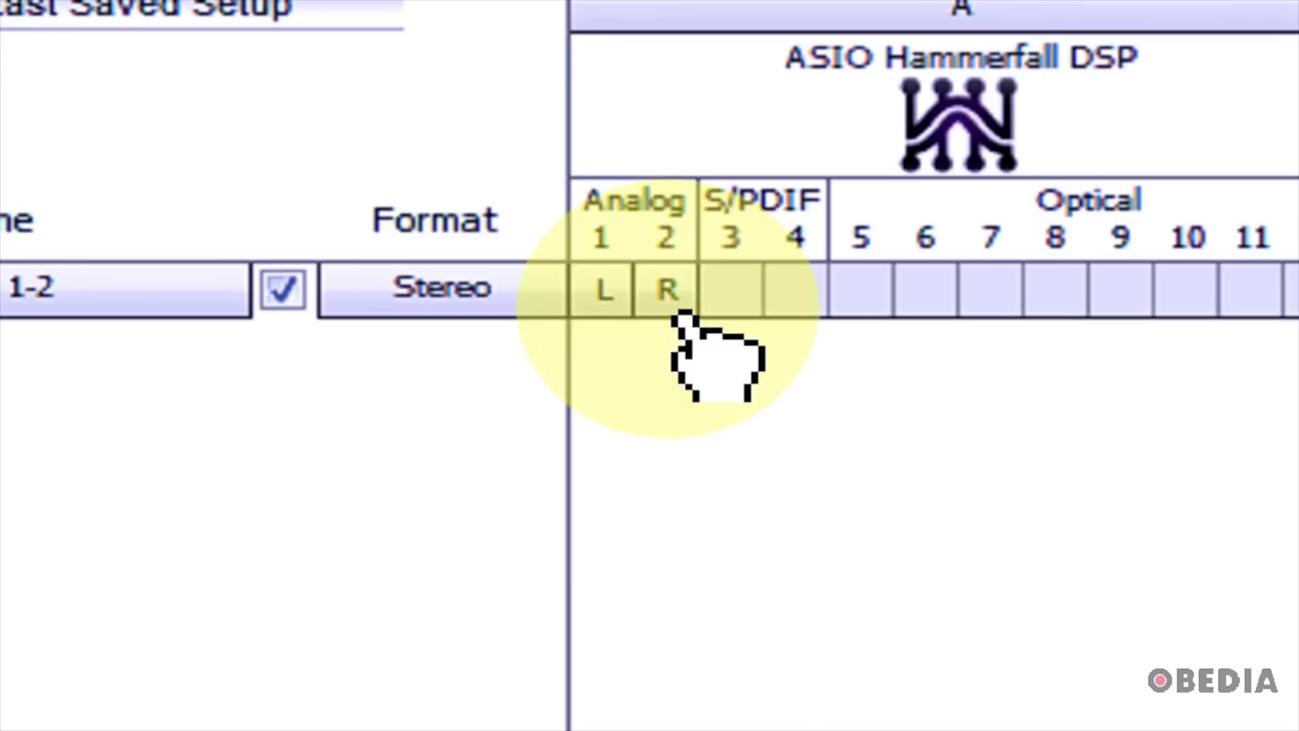
# Reassign Input 1-2's right channel to S/PDIF 4 and left channel to S/PDIF 3
pyautogui.click(679, 314)
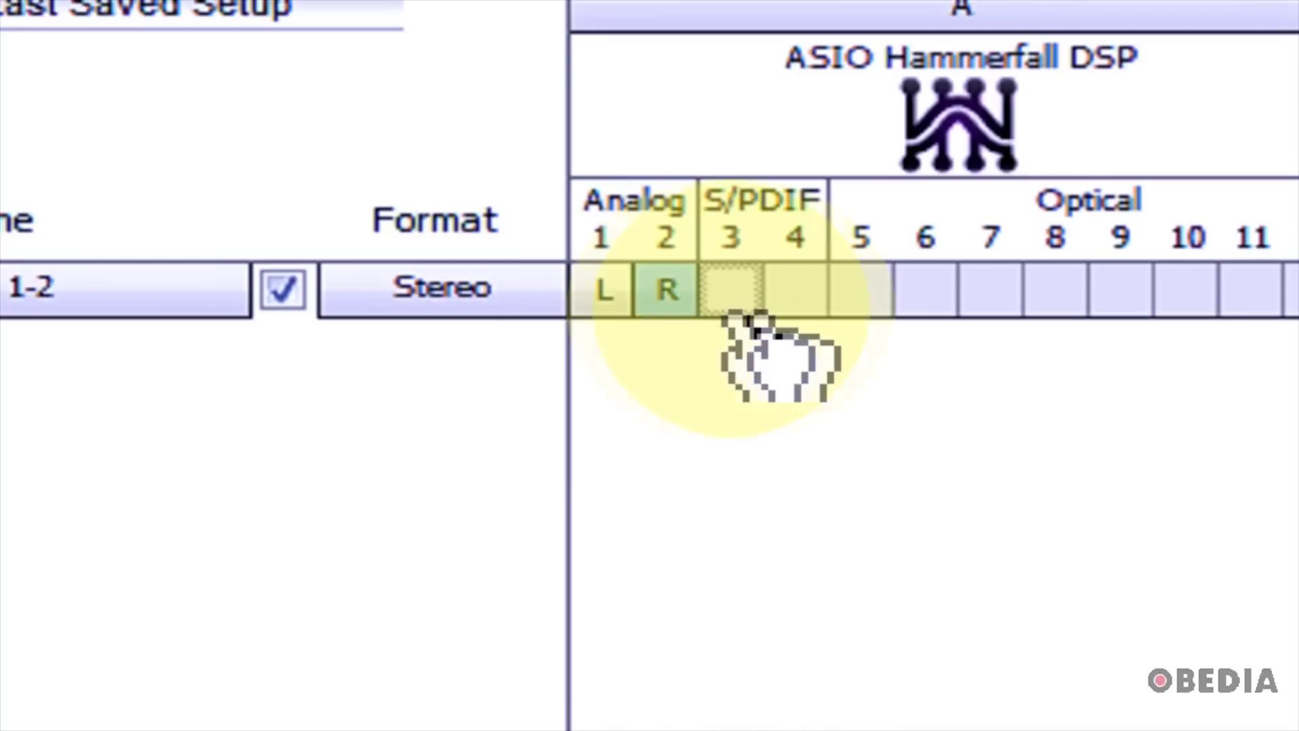
pyautogui.click(810, 312)
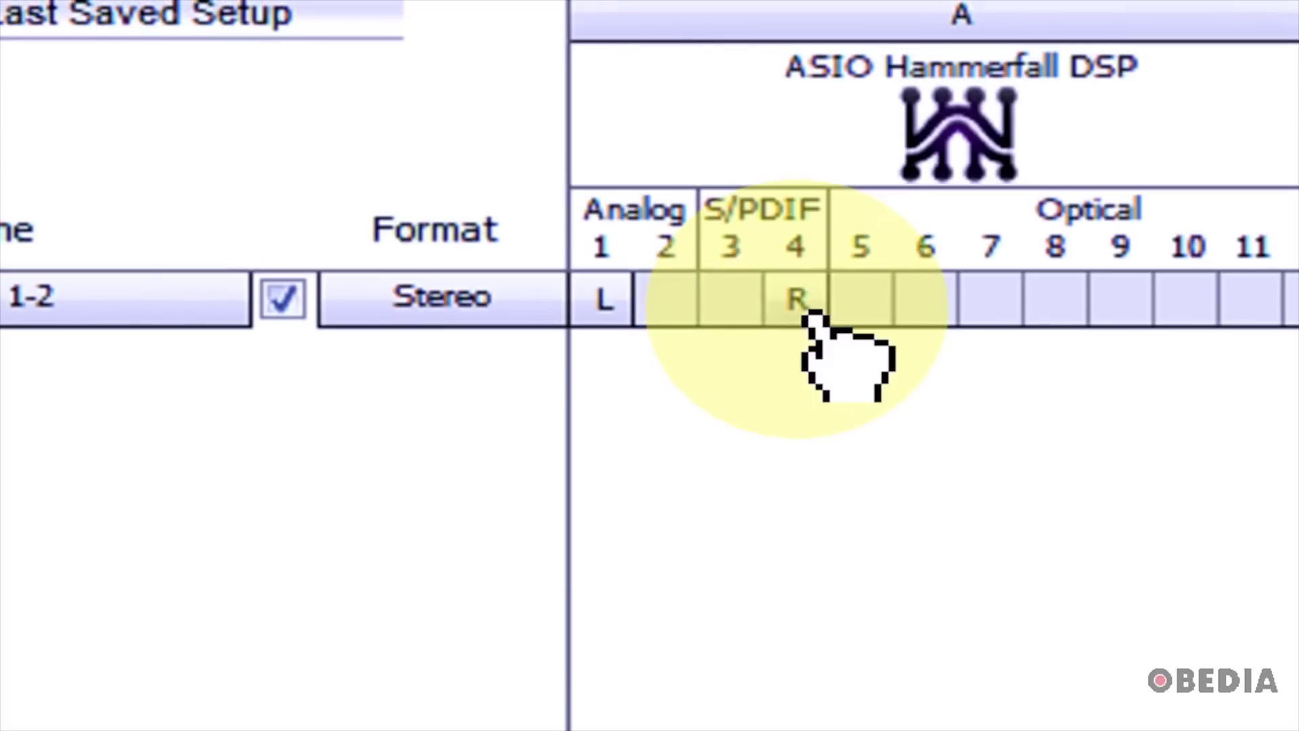
pyautogui.click(742, 314)
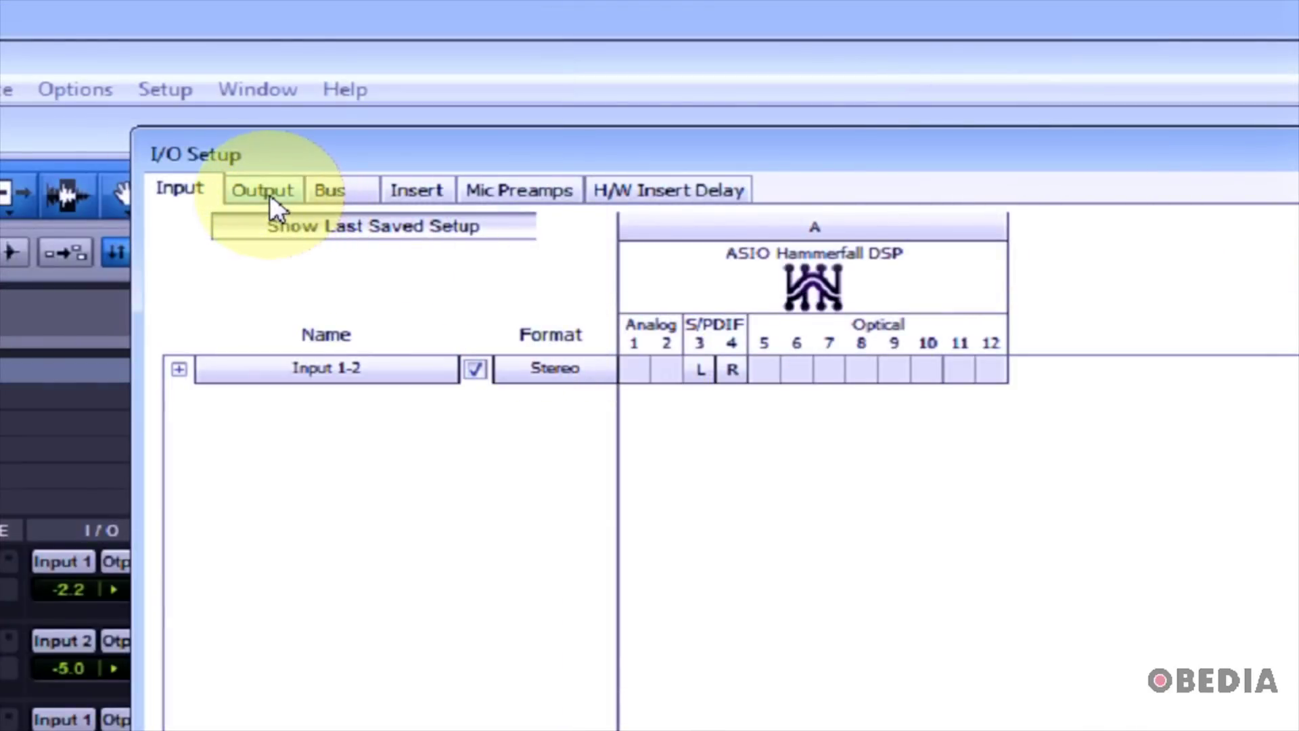
# On the Output page, move Output 1-2's right channel to Analog 6 and left to Analog 5
pyautogui.click(270, 192)
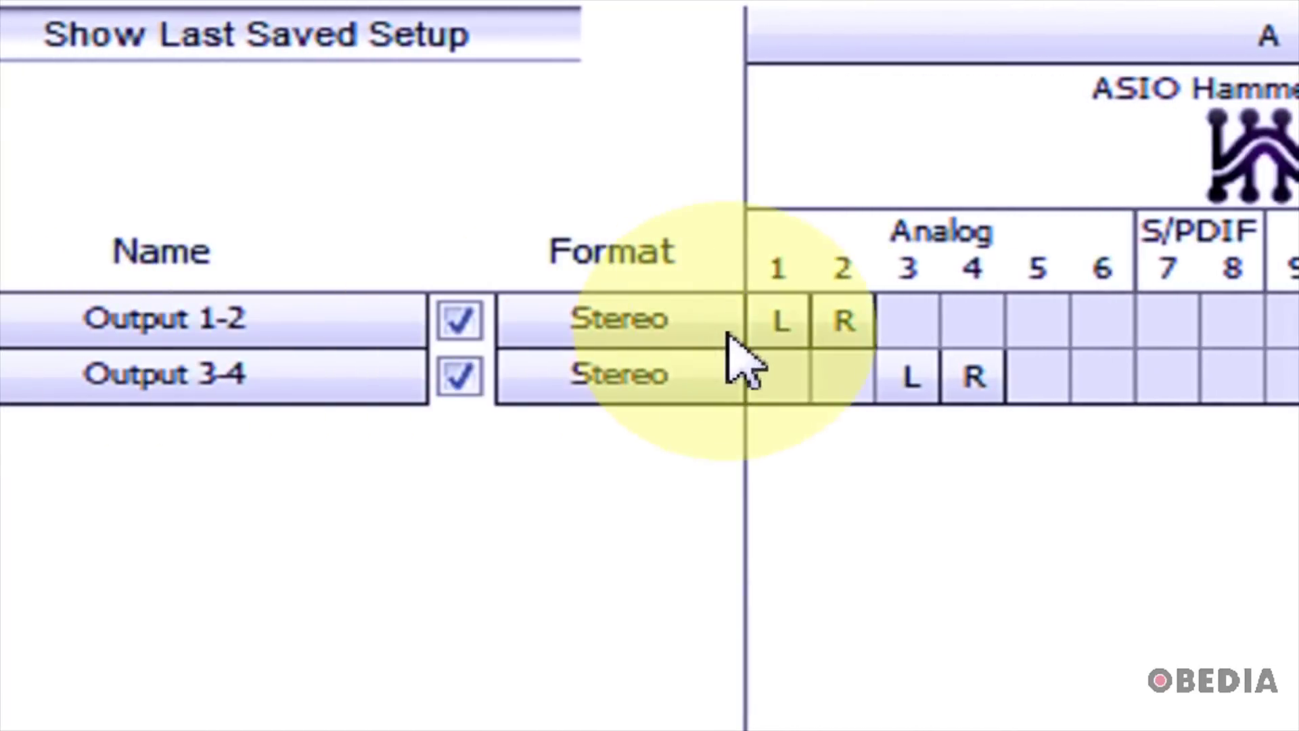
pyautogui.click(974, 364)
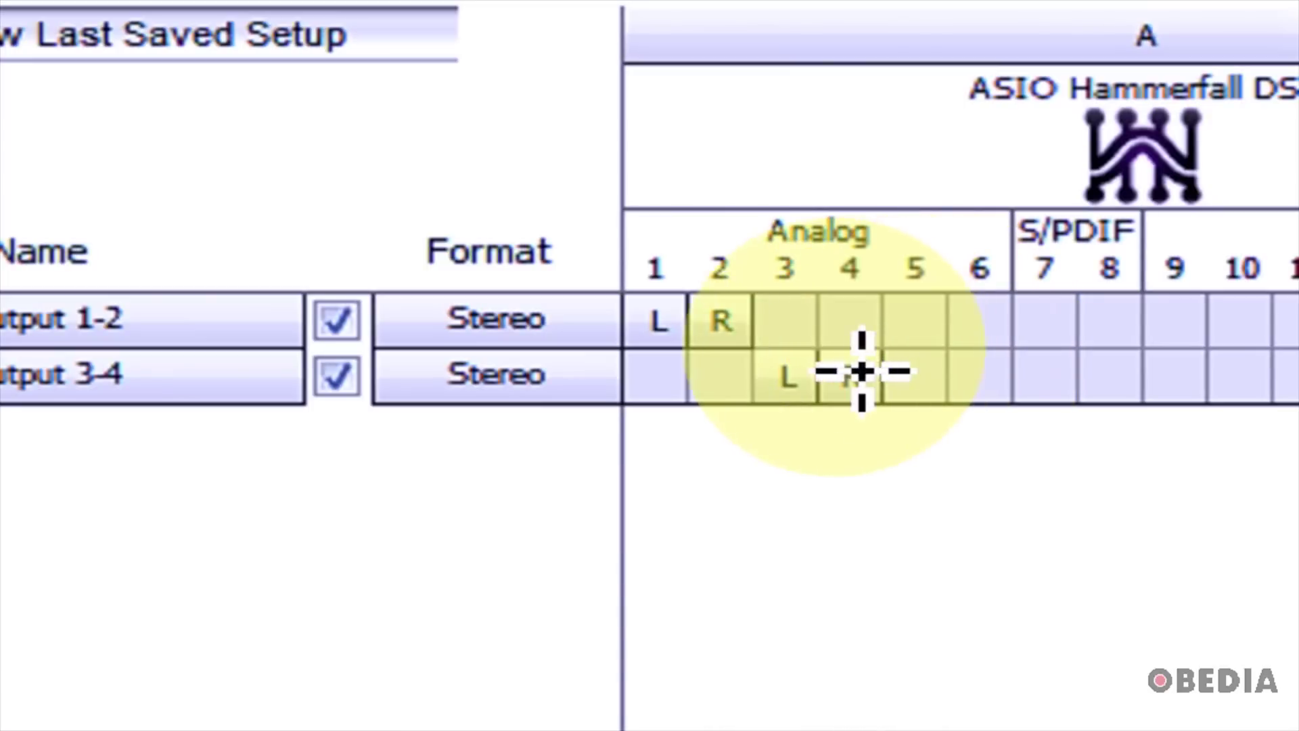
pyautogui.click(722, 335)
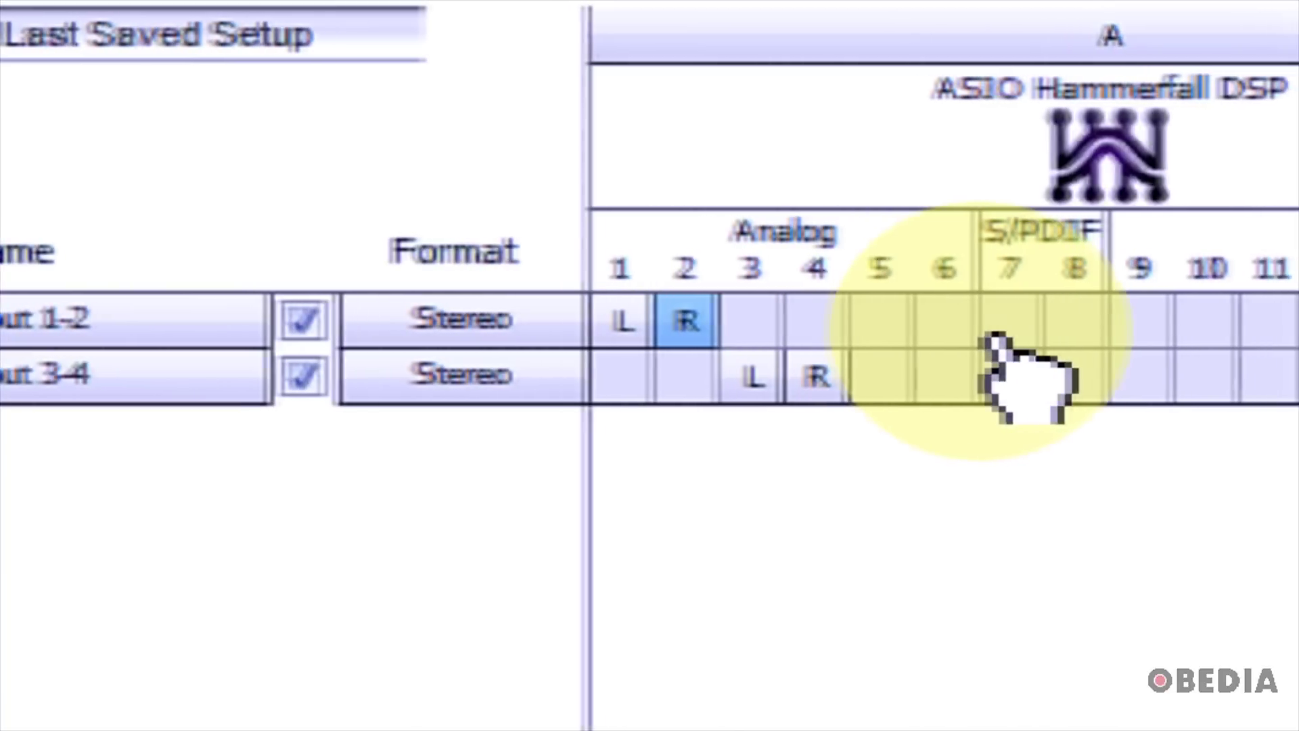
pyautogui.click(979, 324)
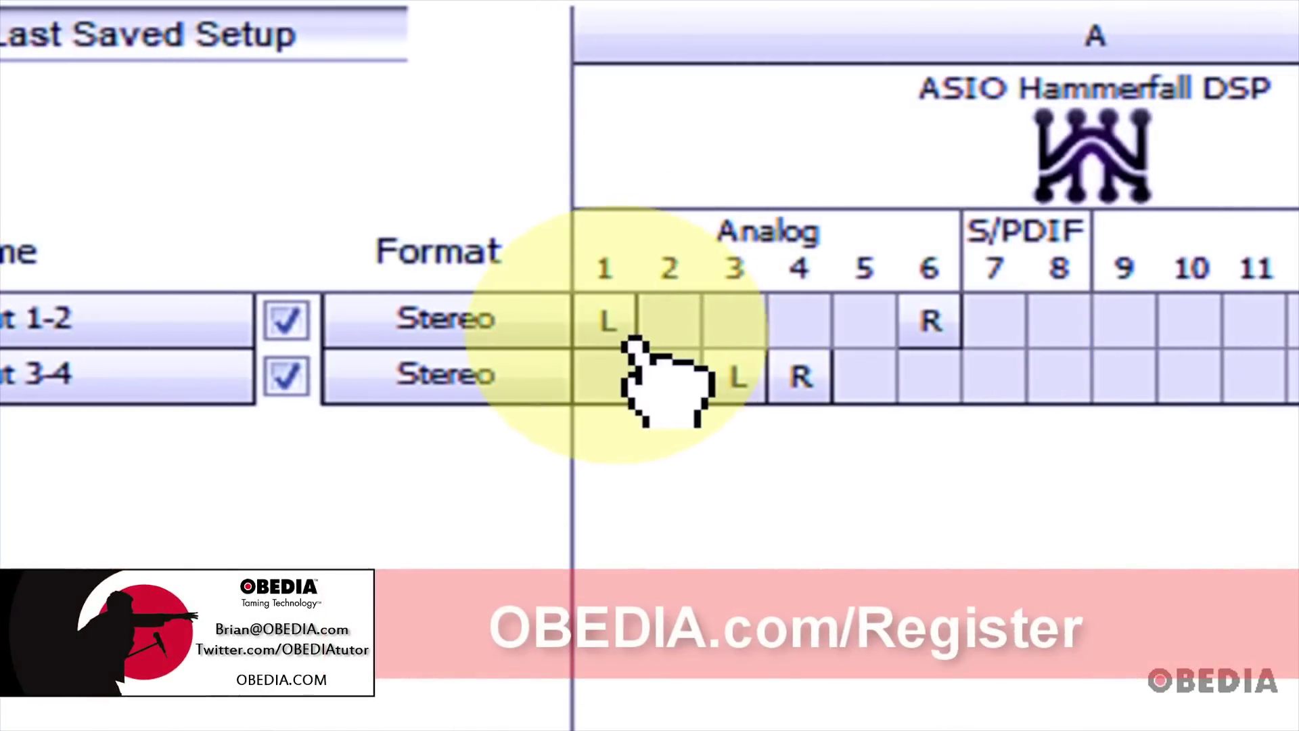
pyautogui.click(869, 336)
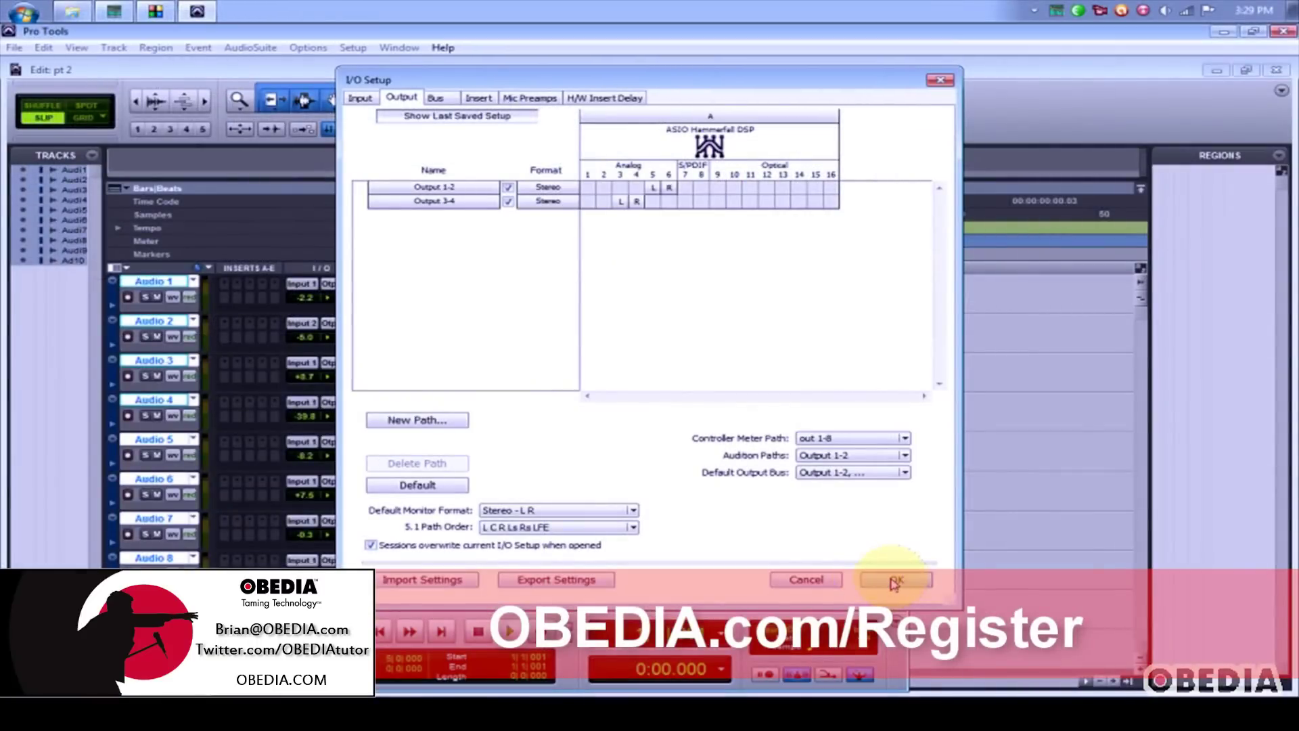
# Confirm I/O Setup with OK to save the new input and output routing
pyautogui.click(894, 582)
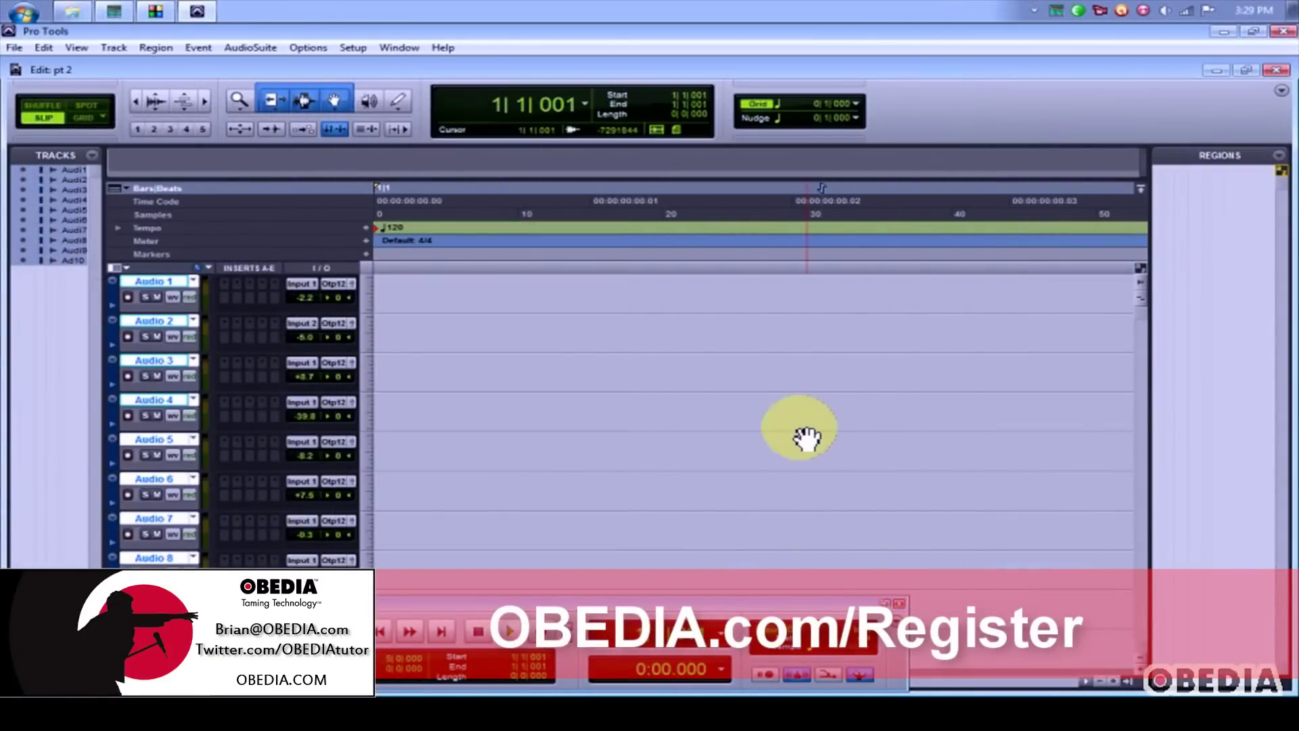